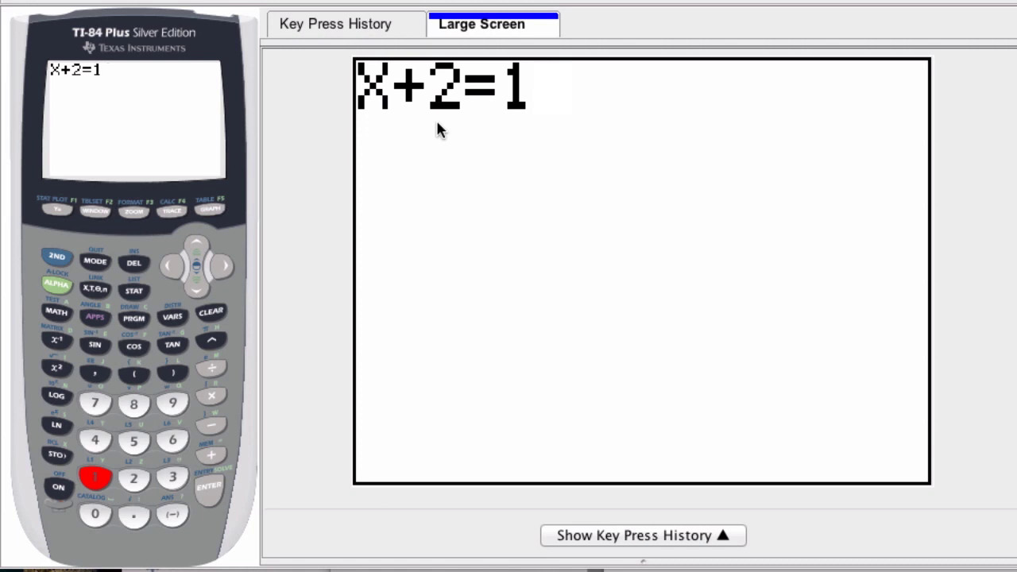
- Change the 2 in the X+2=1 entry to 1 on the home screen
{"action": "left_click", "coordinate": [510, 93]}
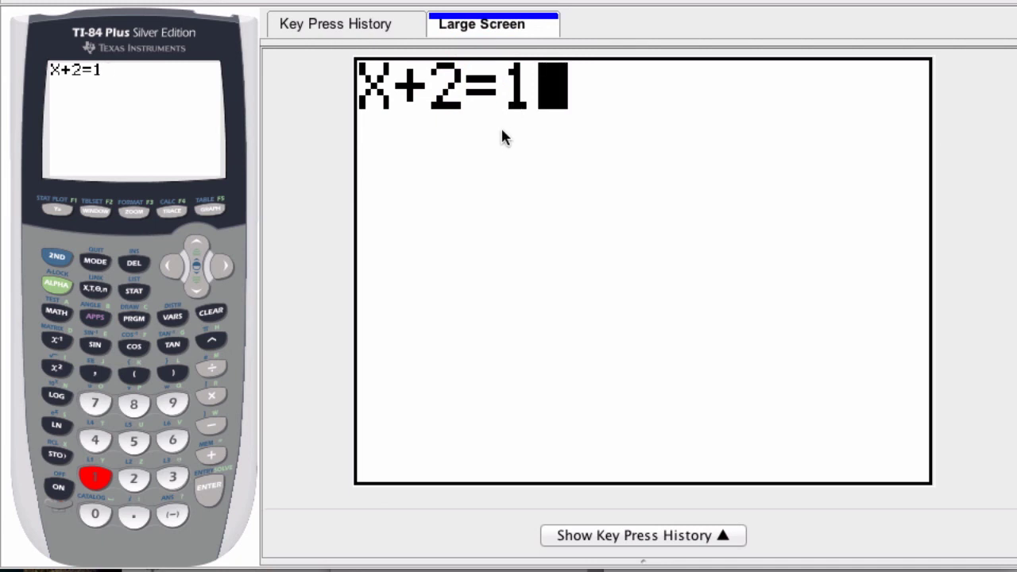
{"action": "left_click", "coordinate": [432, 117]}
{"action": "left_click", "coordinate": [169, 268]}
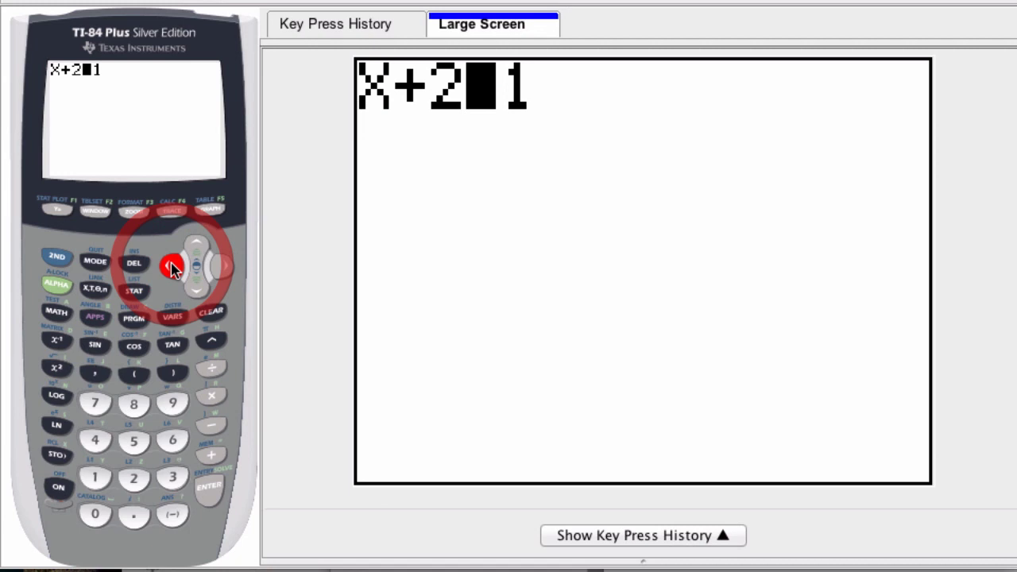
{"action": "left_click", "coordinate": [171, 268]}
{"action": "left_click", "coordinate": [93, 477]}
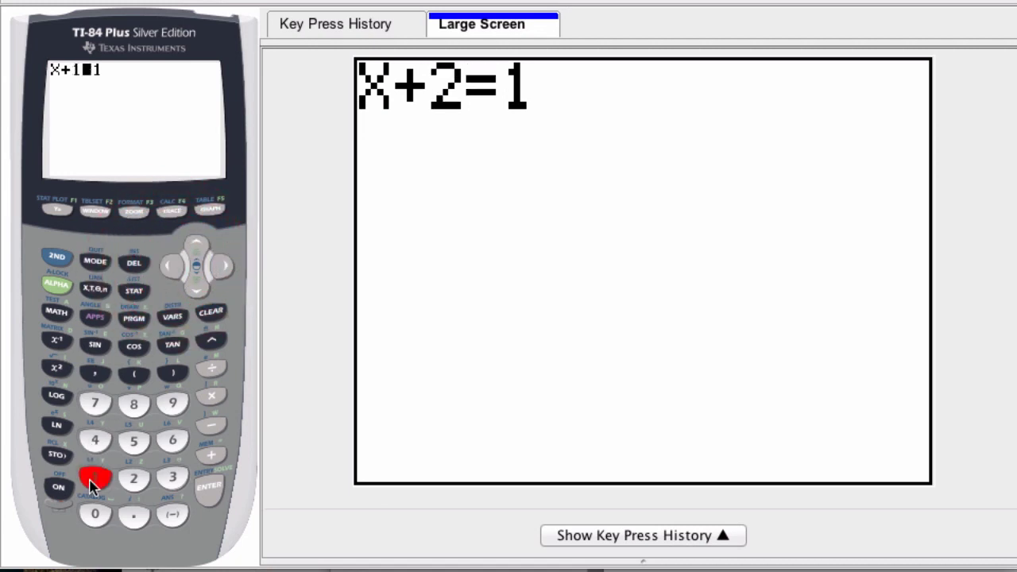
- Change the right-hand side to 0, making X+1=0, then clear the home screen
{"action": "left_click", "coordinate": [222, 269]}
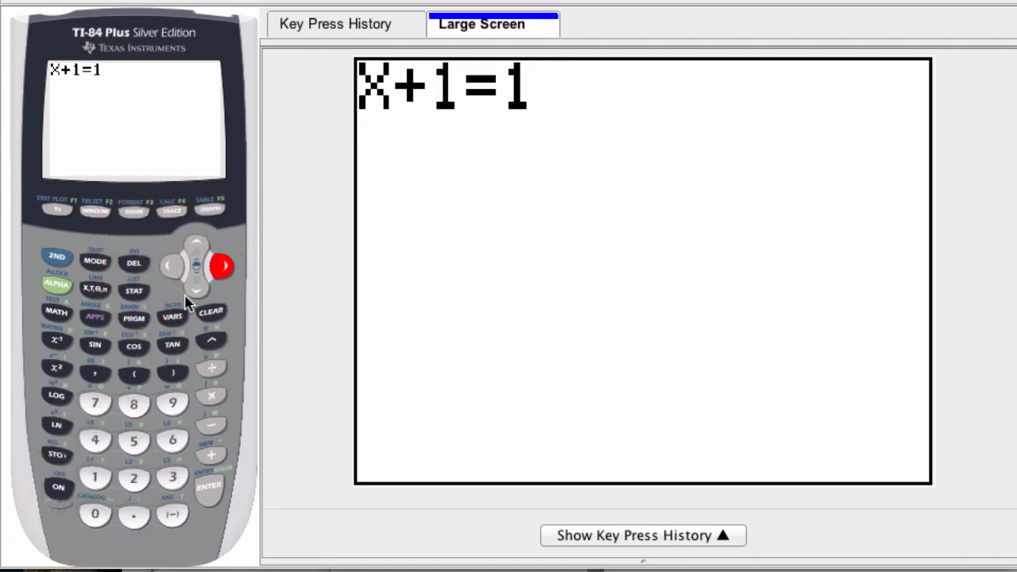
{"action": "left_click", "coordinate": [176, 270]}
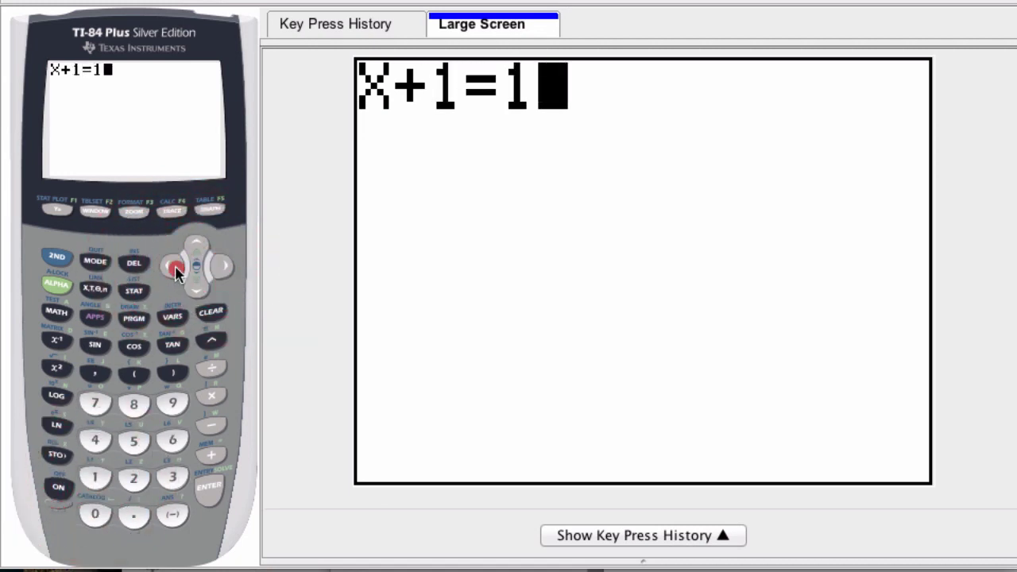
{"action": "left_click", "coordinate": [96, 517]}
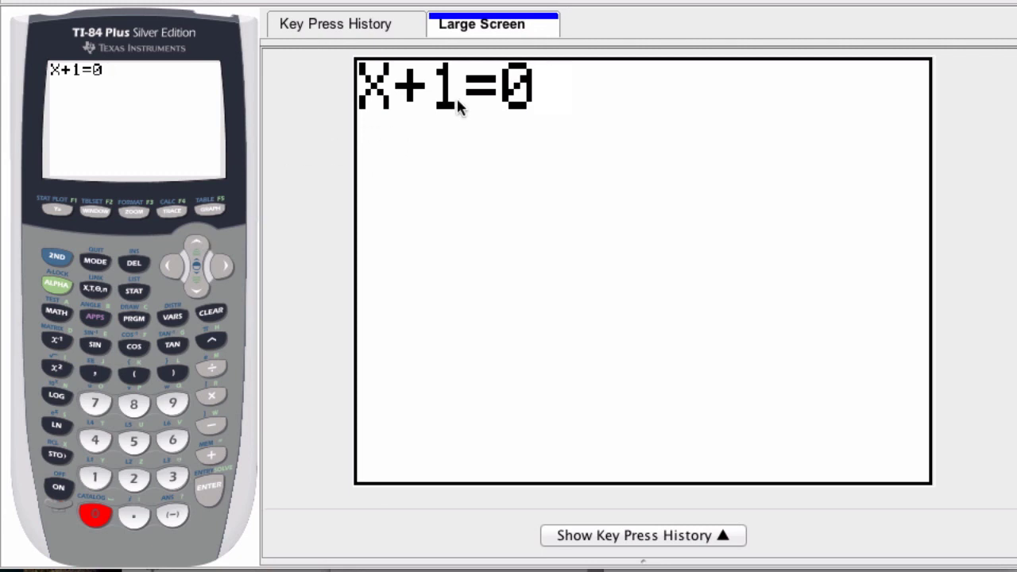
{"action": "left_click", "coordinate": [211, 312]}
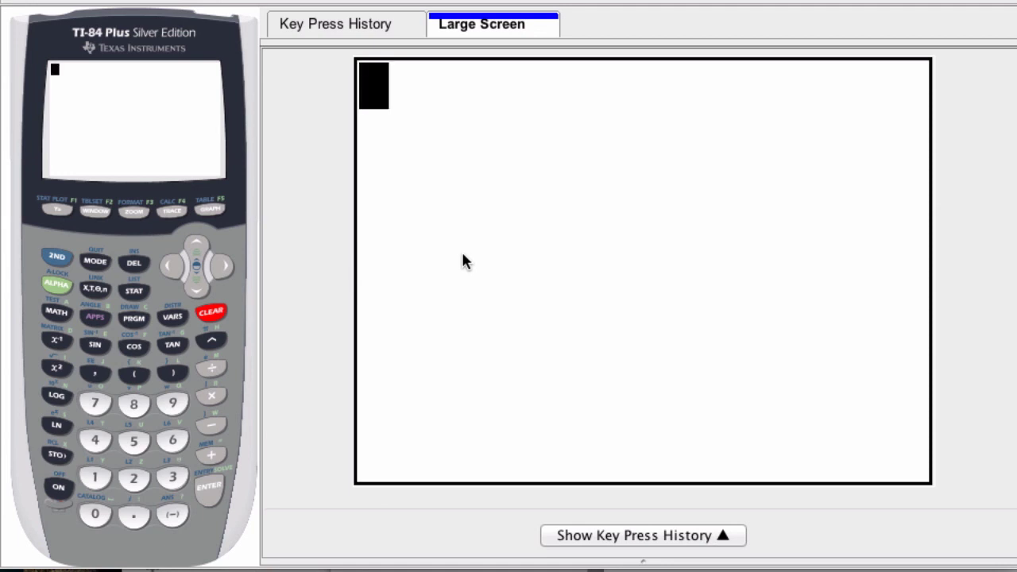
- Scroll the MATH menu to B:Solver... and launch it to get an empty eqn:0= line
{"action": "left_click", "coordinate": [55, 318]}
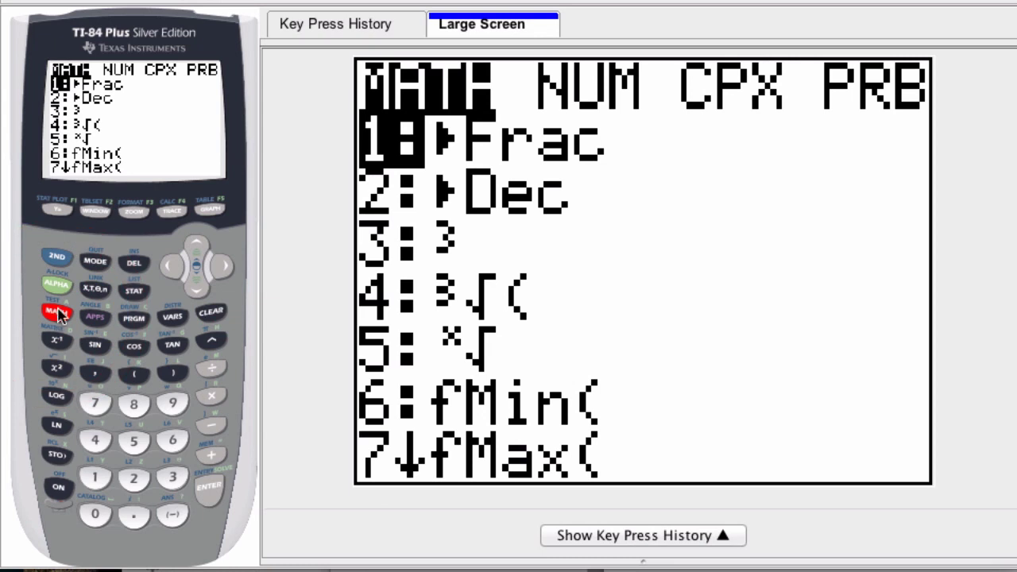
{"action": "left_click", "coordinate": [198, 249]}
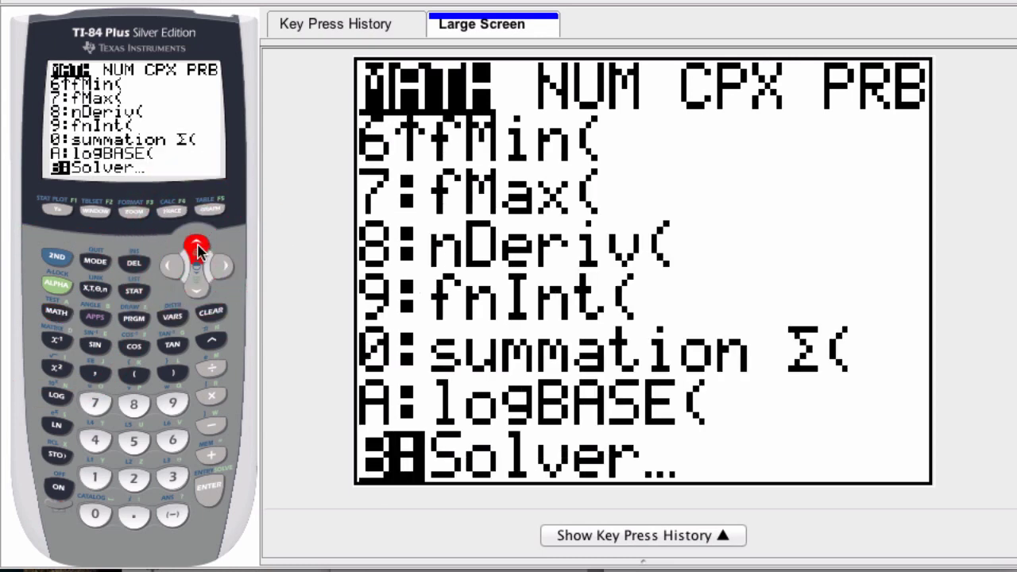
{"action": "left_click", "coordinate": [199, 249]}
{"action": "left_click", "coordinate": [198, 250]}
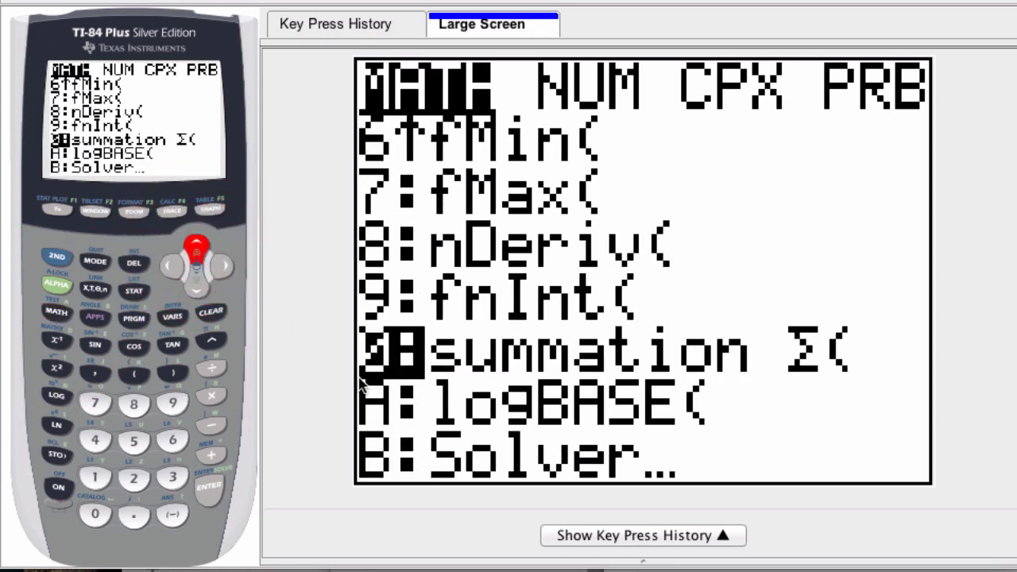
{"action": "left_click", "coordinate": [384, 361]}
{"action": "left_click", "coordinate": [199, 290]}
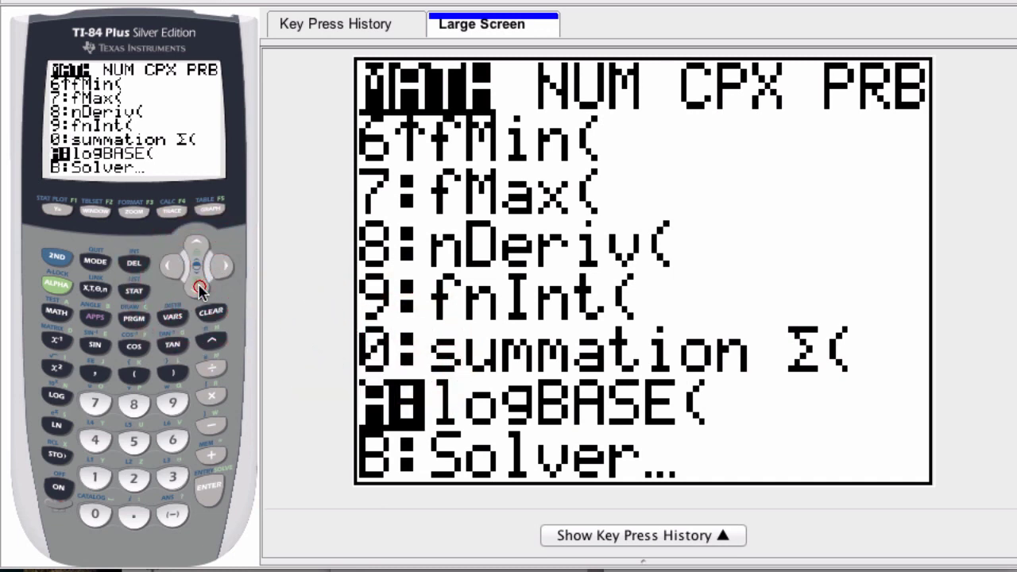
{"action": "left_click", "coordinate": [199, 290]}
{"action": "left_click", "coordinate": [385, 453]}
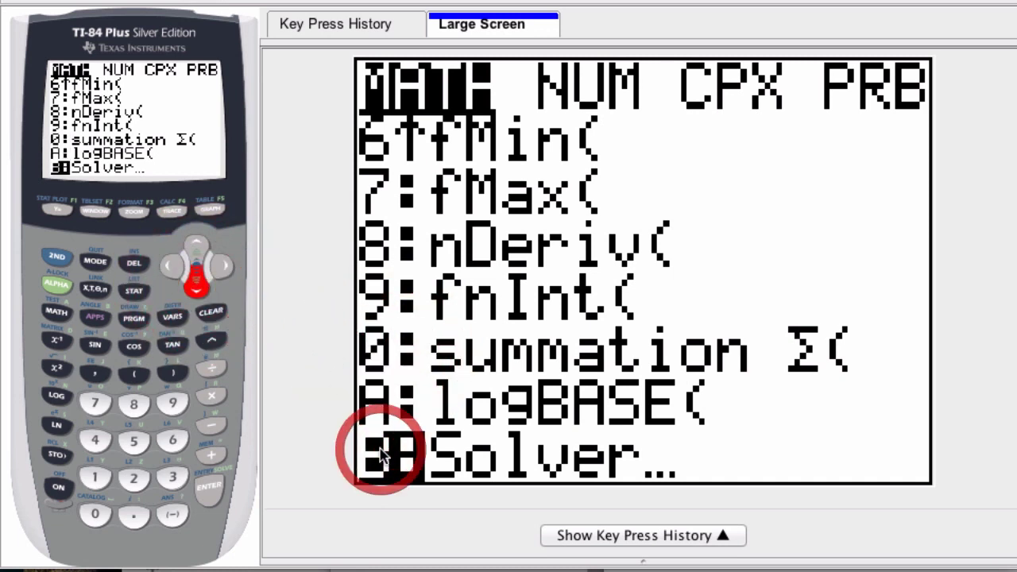
{"action": "left_click", "coordinate": [516, 472]}
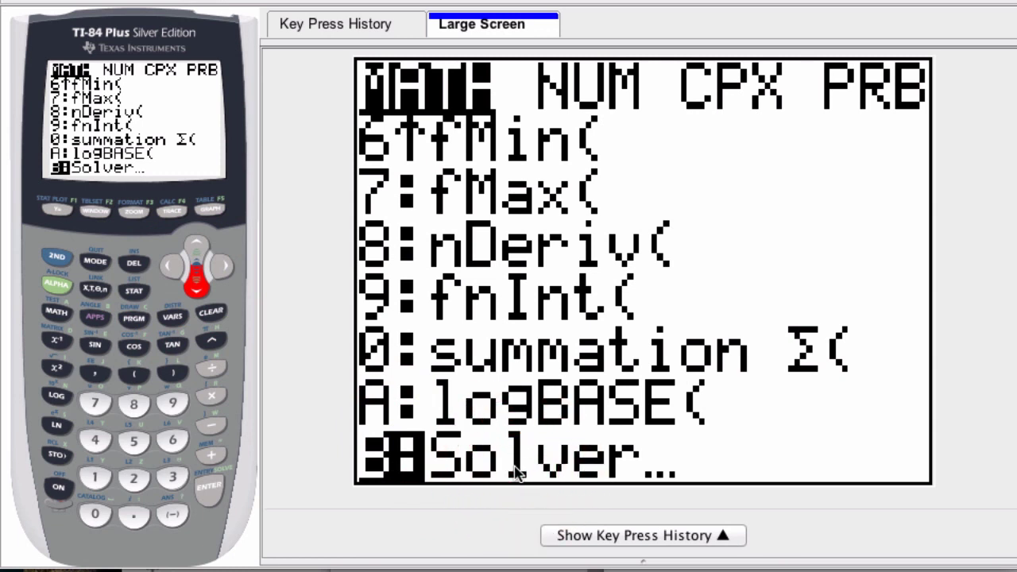
{"action": "left_click", "coordinate": [205, 493]}
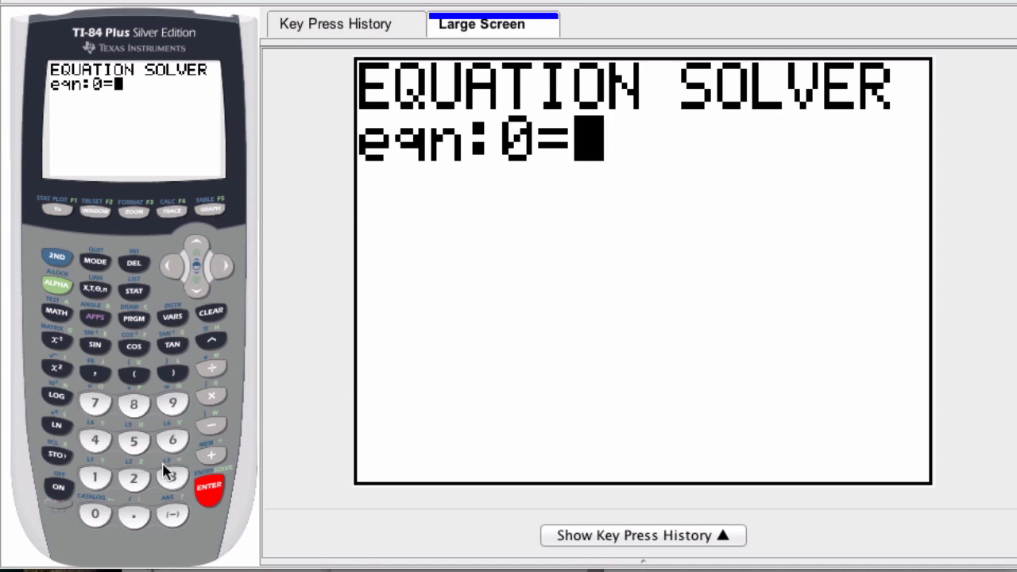
- Enter 2X-6 after eqn:0= and confirm to reach the X and bound screen
{"action": "left_click", "coordinate": [133, 478]}
{"action": "left_click", "coordinate": [95, 288]}
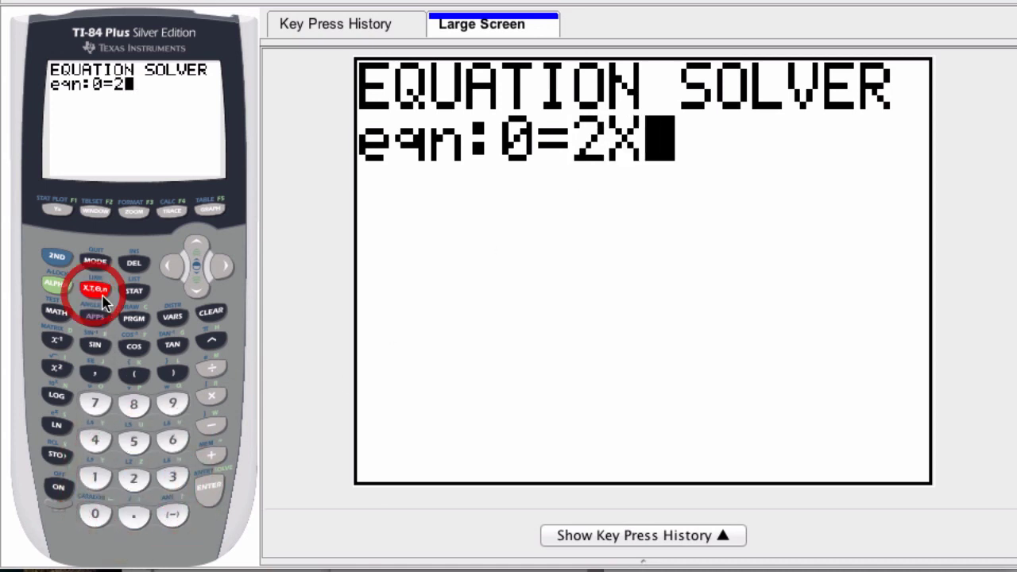
{"action": "left_click", "coordinate": [212, 426]}
{"action": "left_click", "coordinate": [173, 440]}
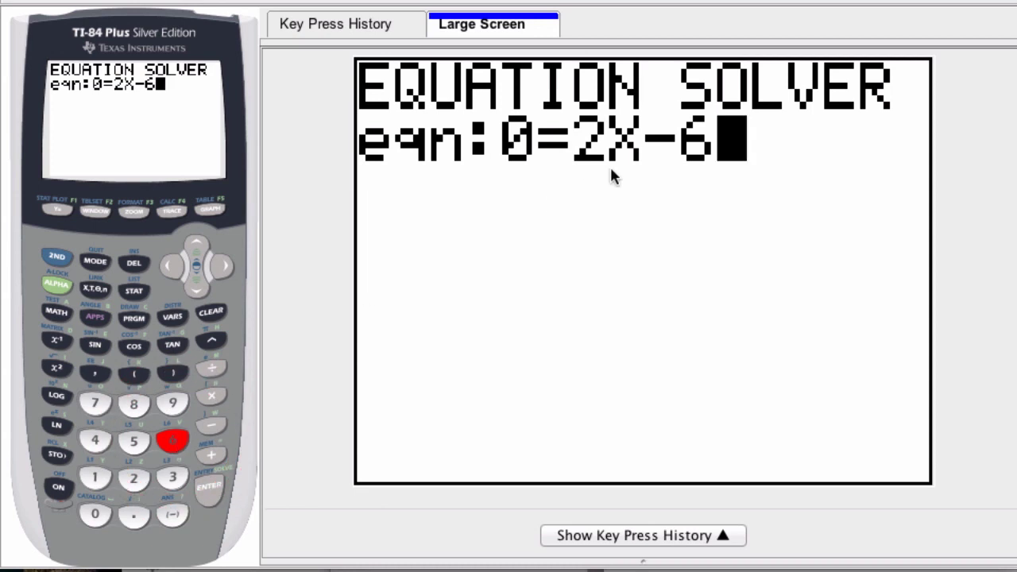
{"action": "left_click", "coordinate": [210, 486]}
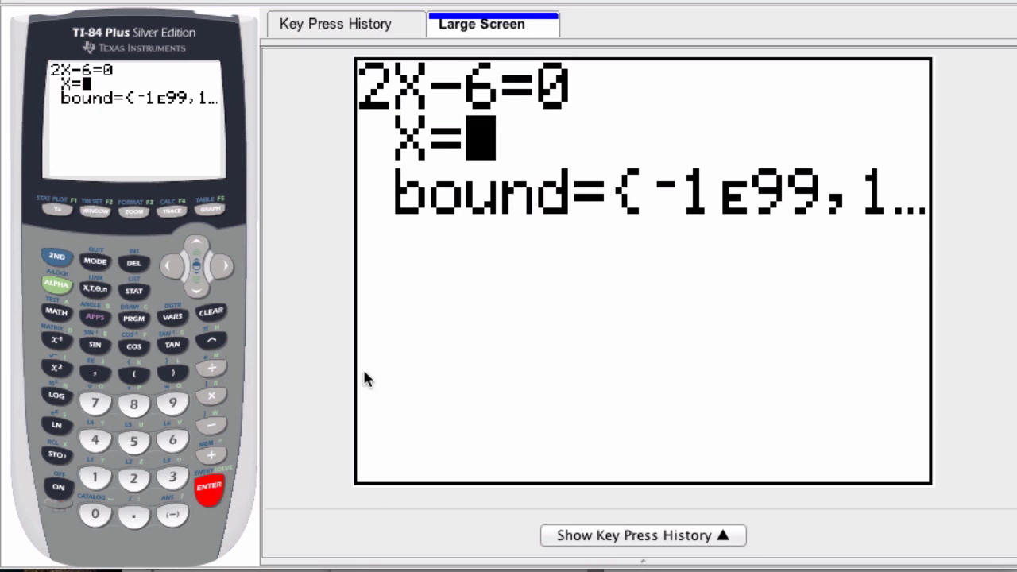
{"action": "left_click", "coordinate": [450, 197]}
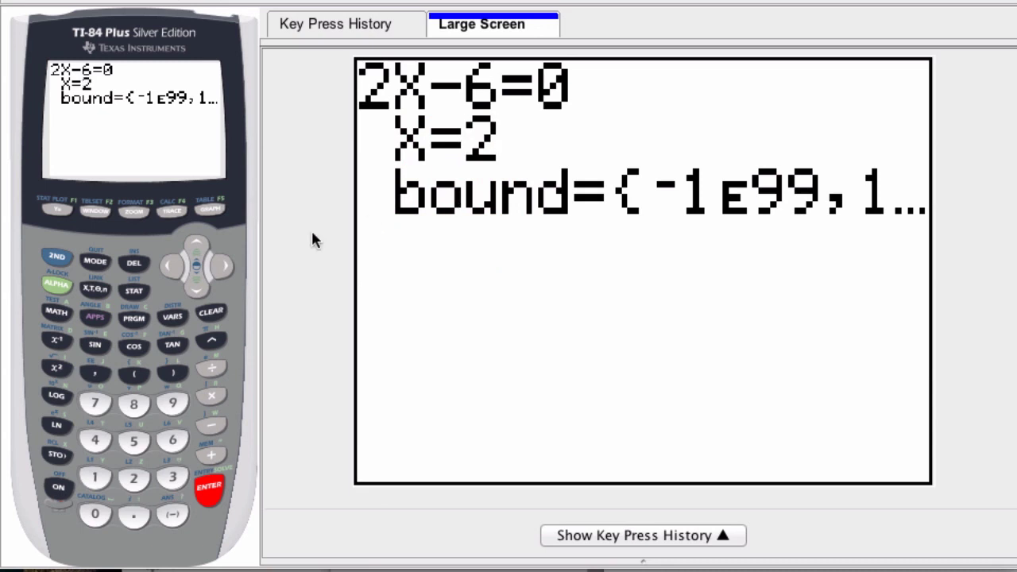
{"action": "left_click", "coordinate": [197, 287]}
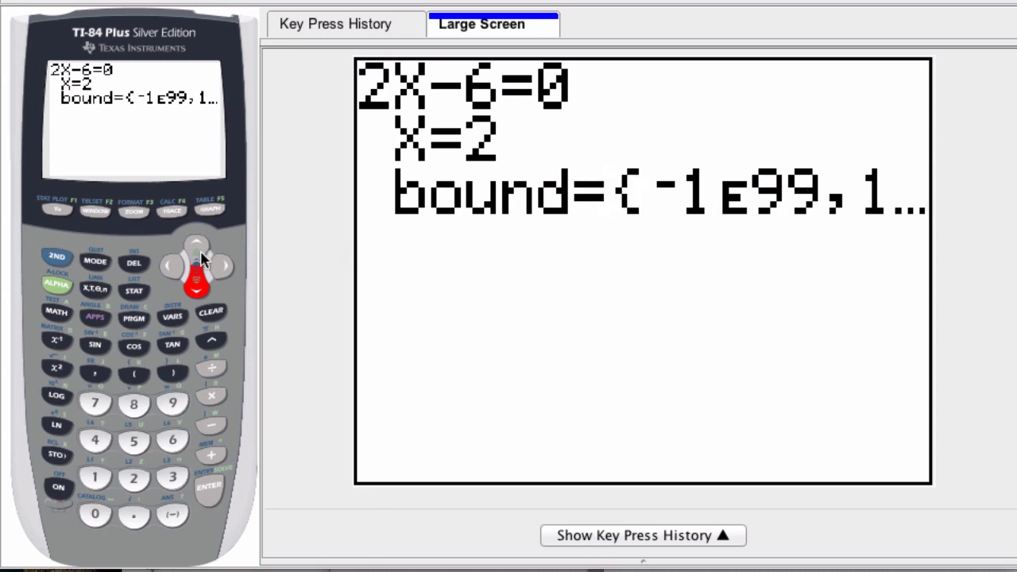
{"action": "left_click", "coordinate": [228, 270]}
{"action": "left_click", "coordinate": [229, 272]}
{"action": "left_click", "coordinate": [230, 272]}
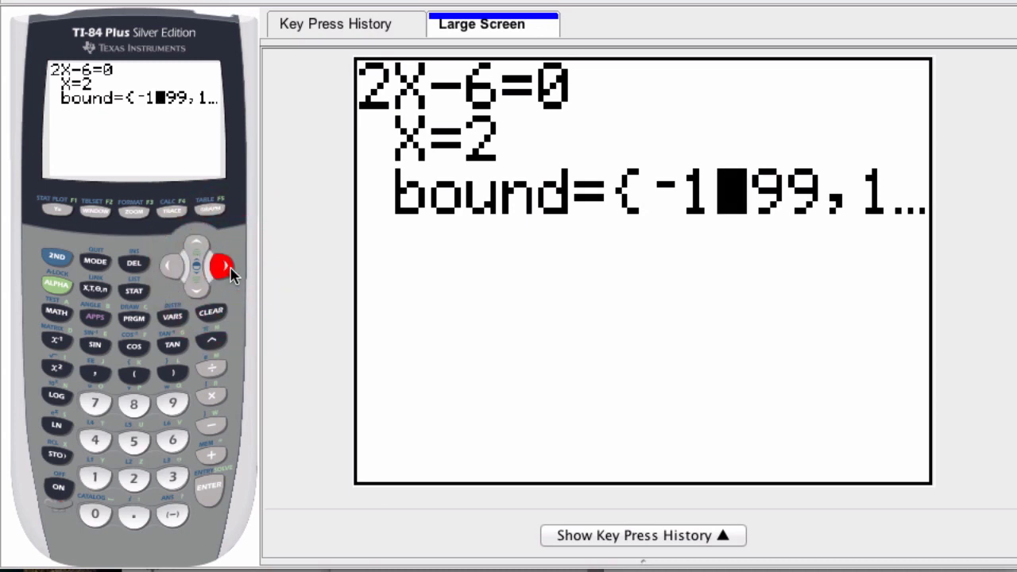
{"action": "left_click", "coordinate": [232, 273]}
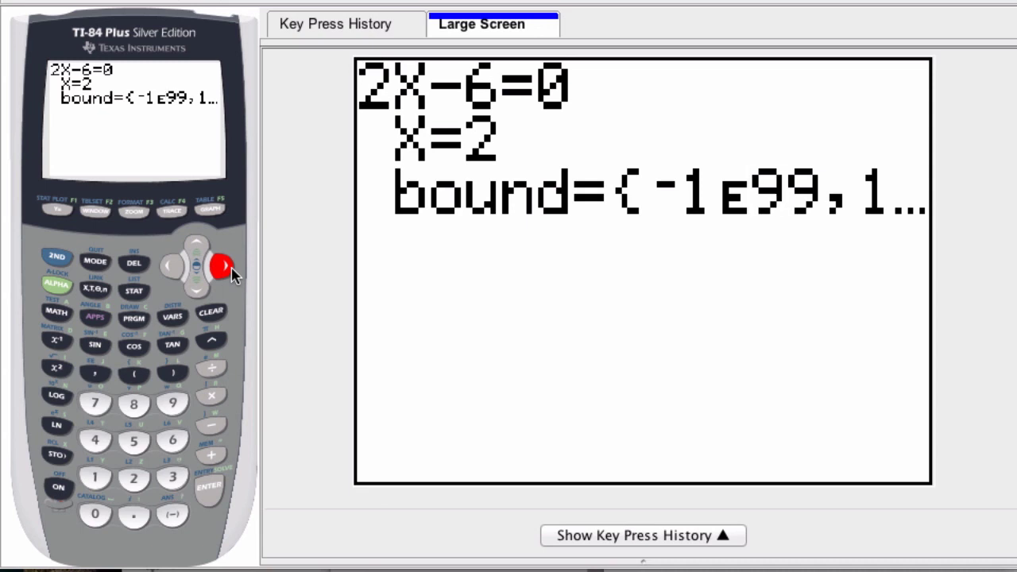
{"action": "left_click", "coordinate": [225, 267]}
{"action": "left_click", "coordinate": [225, 268]}
{"action": "left_click", "coordinate": [225, 267]}
{"action": "left_click", "coordinate": [228, 269]}
{"action": "left_click", "coordinate": [228, 269]}
{"action": "left_click", "coordinate": [229, 268]}
{"action": "left_click", "coordinate": [228, 269]}
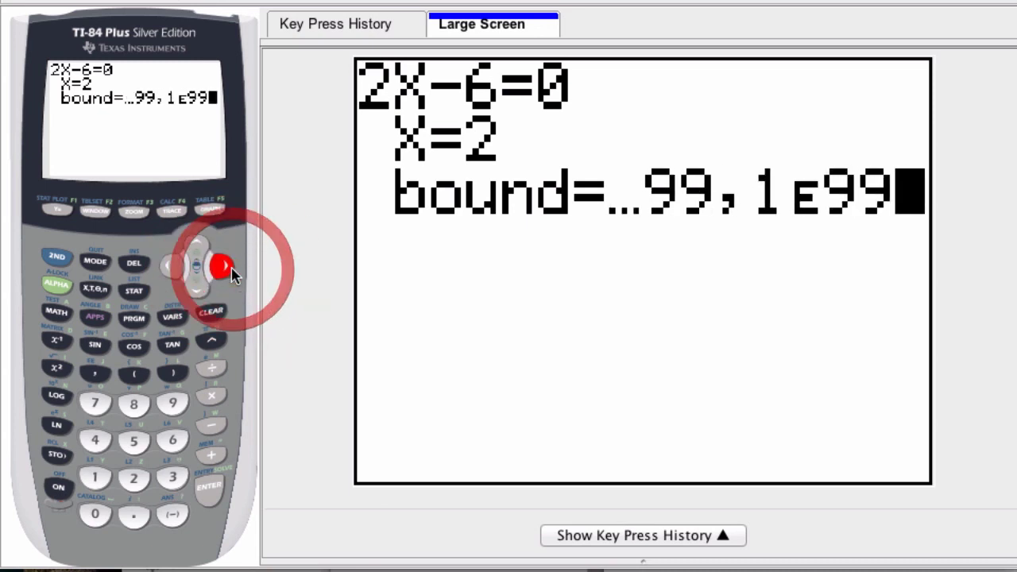
{"action": "left_click", "coordinate": [228, 268]}
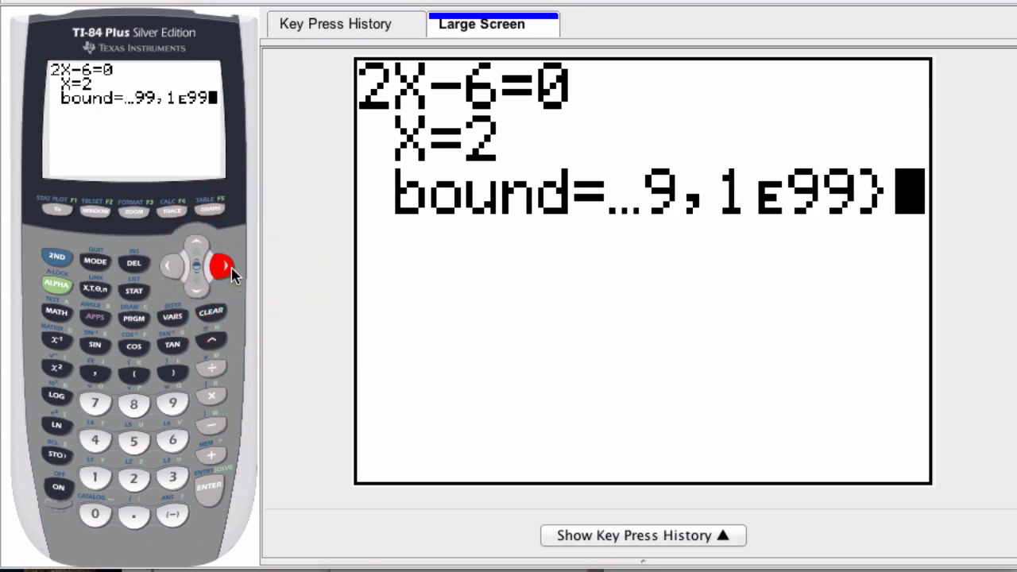
{"action": "left_click", "coordinate": [171, 266]}
{"action": "left_click", "coordinate": [171, 266]}
{"action": "left_click", "coordinate": [172, 266]}
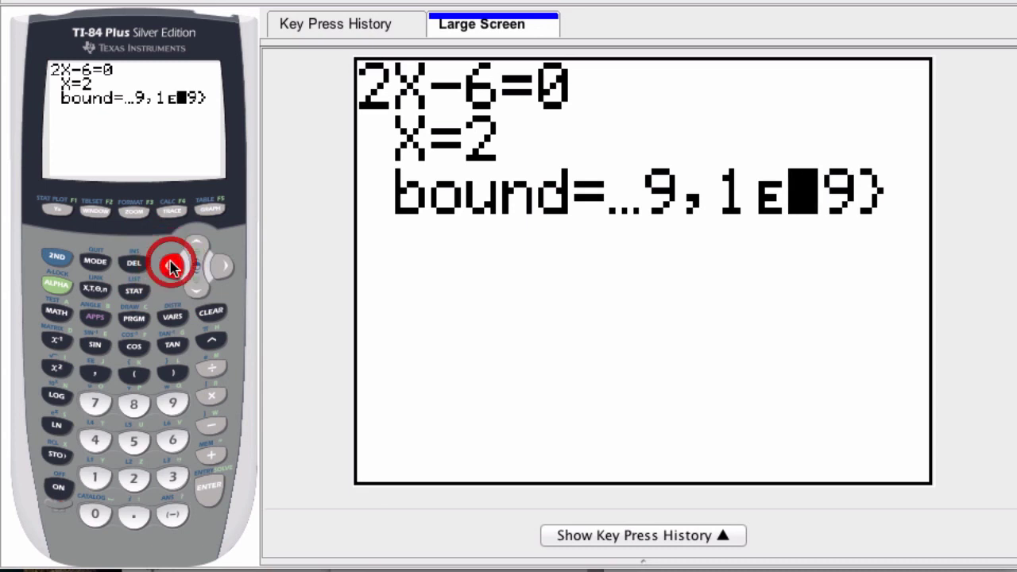
{"action": "left_click", "coordinate": [171, 266]}
{"action": "left_click", "coordinate": [172, 266]}
{"action": "left_click", "coordinate": [172, 267]}
{"action": "left_click", "coordinate": [171, 267]}
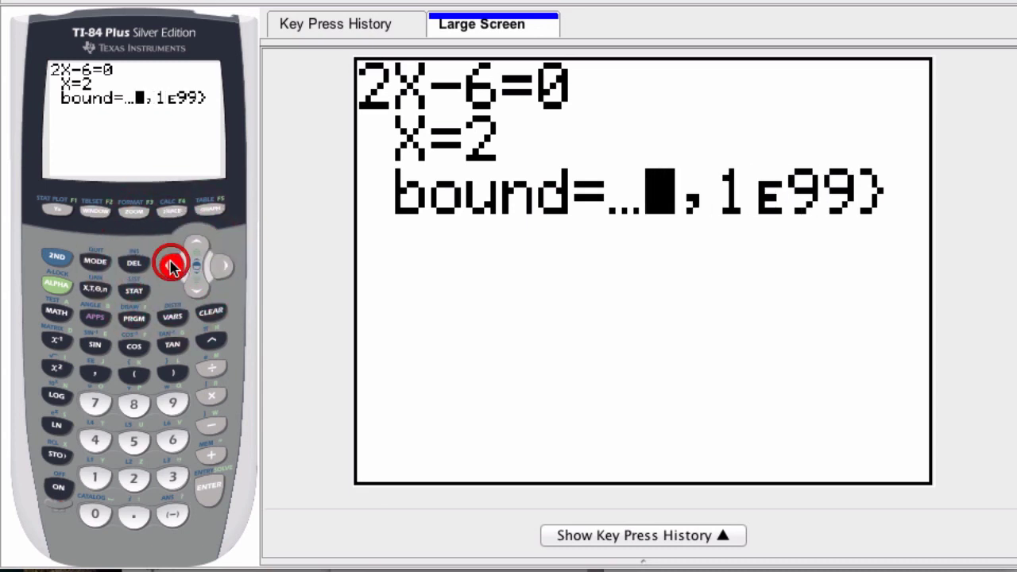
{"action": "left_click", "coordinate": [172, 266]}
{"action": "left_click", "coordinate": [172, 266]}
{"action": "left_click", "coordinate": [172, 266]}
{"action": "left_click", "coordinate": [171, 266]}
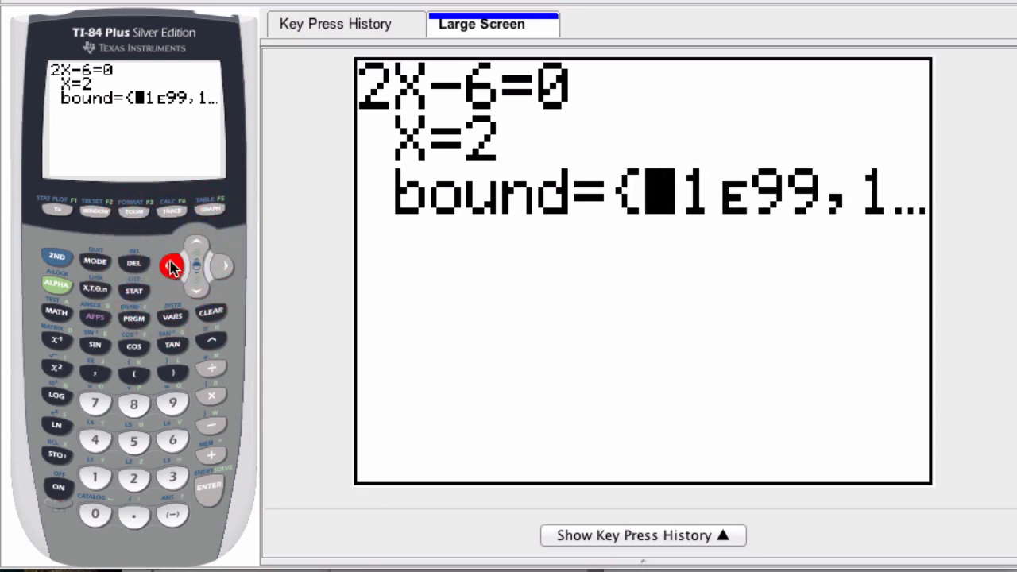
{"action": "left_click", "coordinate": [172, 267]}
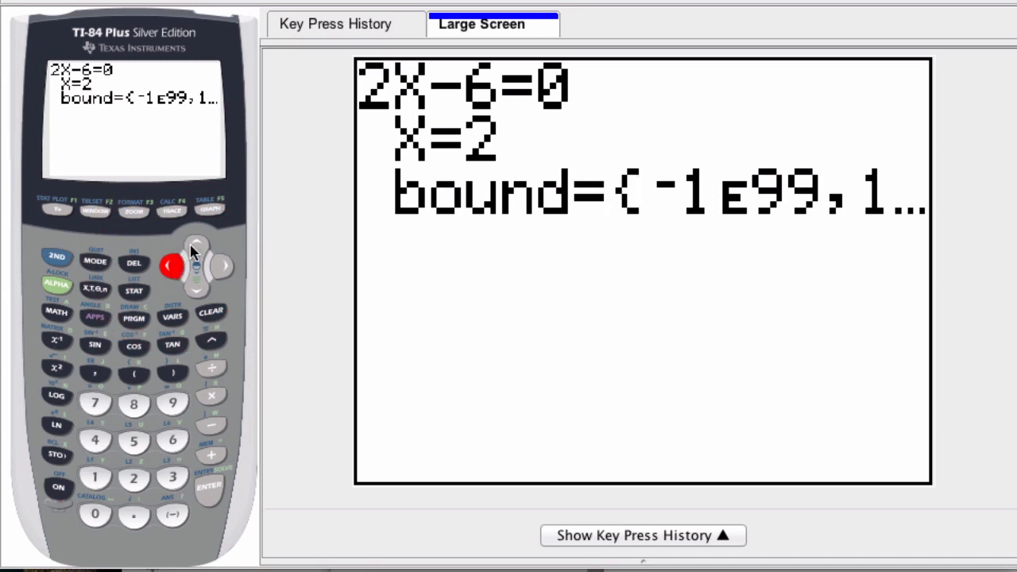
{"action": "left_click", "coordinate": [193, 251]}
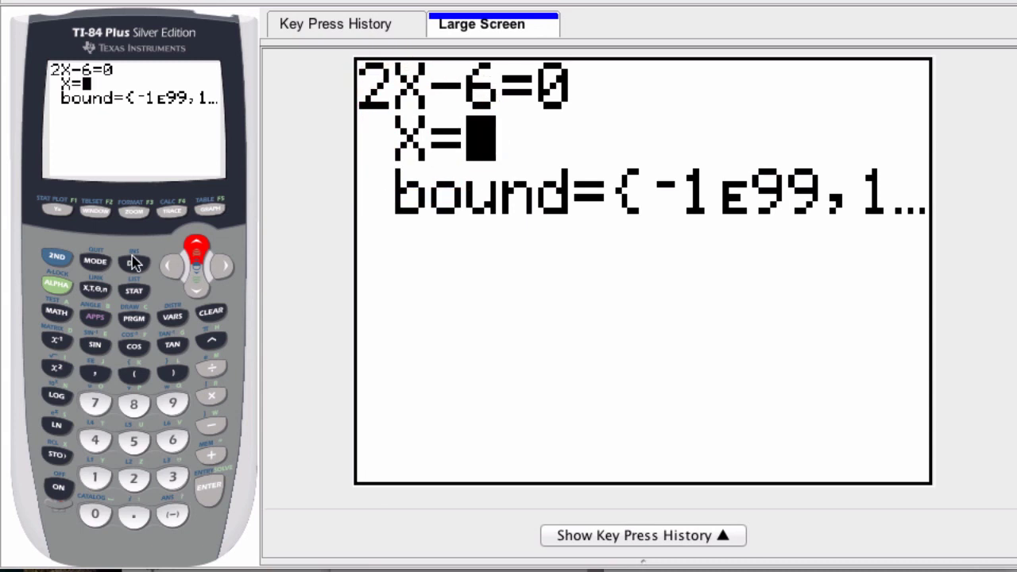
- Run ALPHA SOLVE on 2X-6=0, yielding X=3 with solved markers and left-rt=0
{"action": "left_click", "coordinate": [57, 284]}
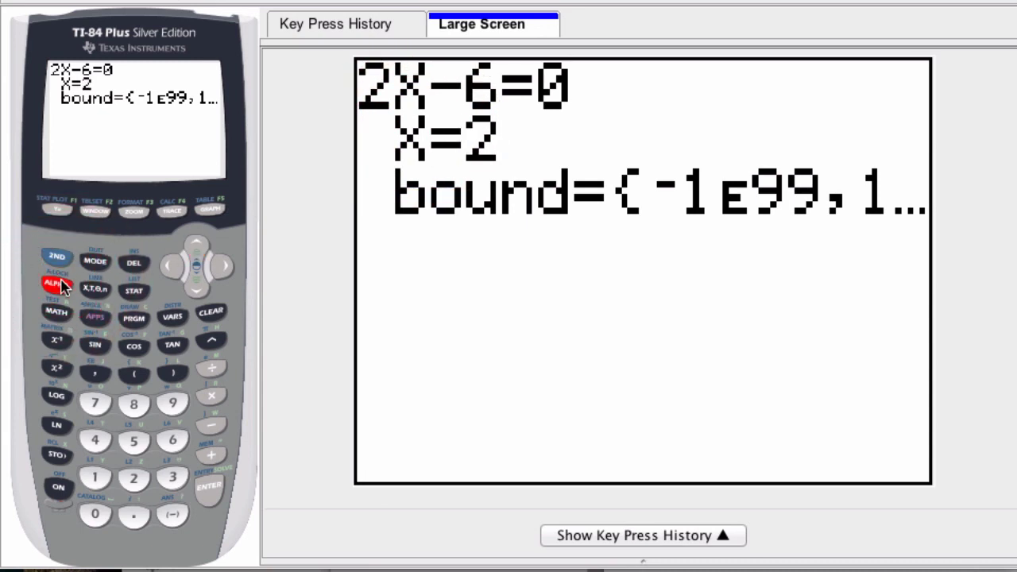
{"action": "left_click", "coordinate": [230, 477]}
{"action": "left_click", "coordinate": [208, 487]}
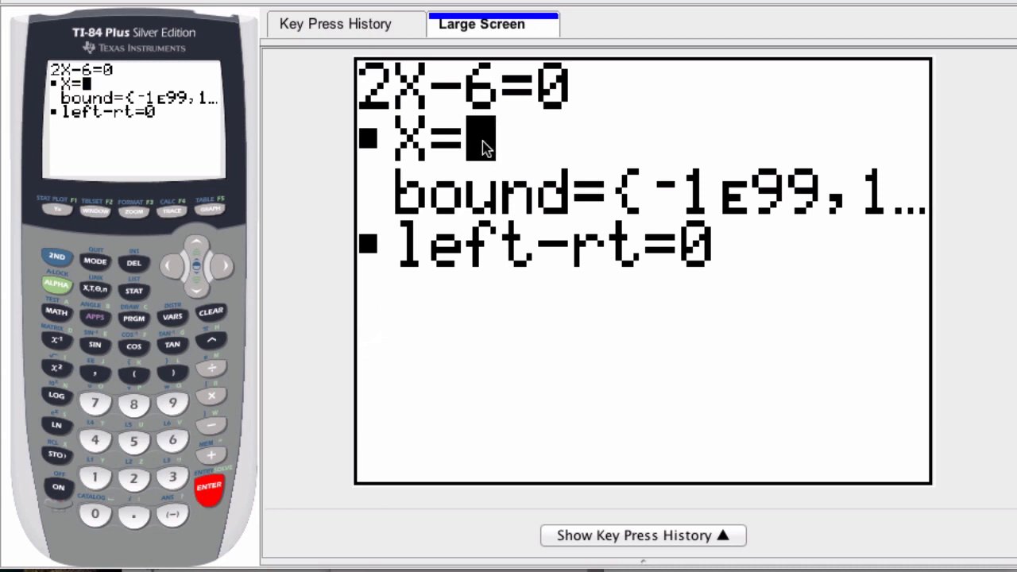
{"action": "left_click", "coordinate": [371, 153]}
{"action": "left_click", "coordinate": [367, 255]}
{"action": "left_click", "coordinate": [549, 264]}
{"action": "left_click", "coordinate": [613, 264]}
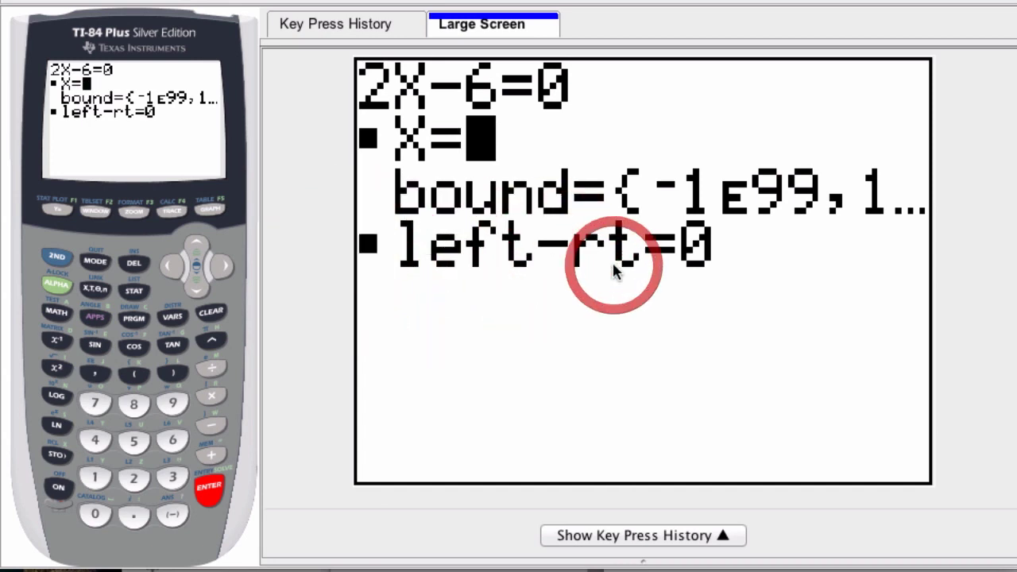
{"action": "left_click", "coordinate": [684, 275]}
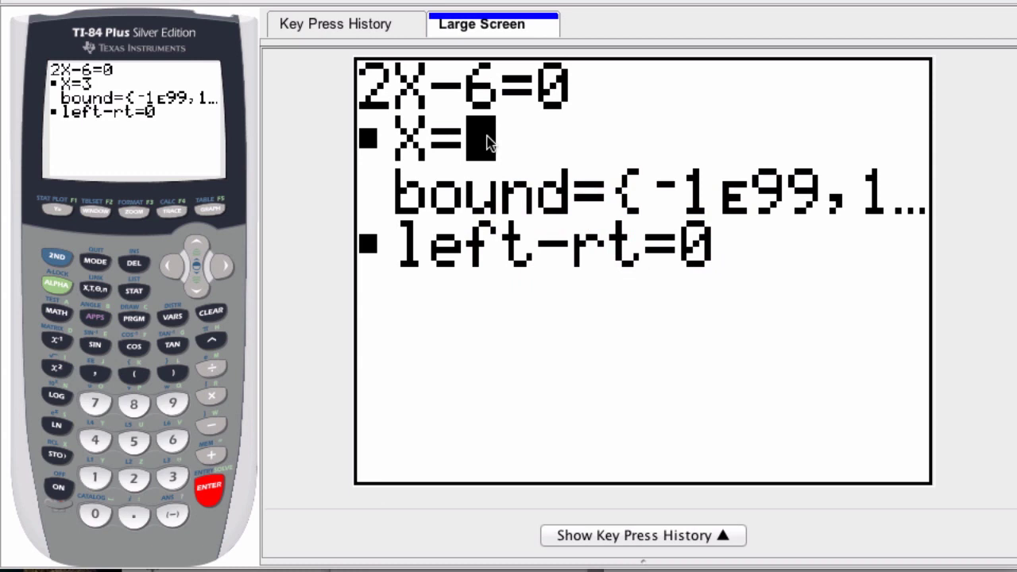
{"action": "left_click", "coordinate": [384, 80]}
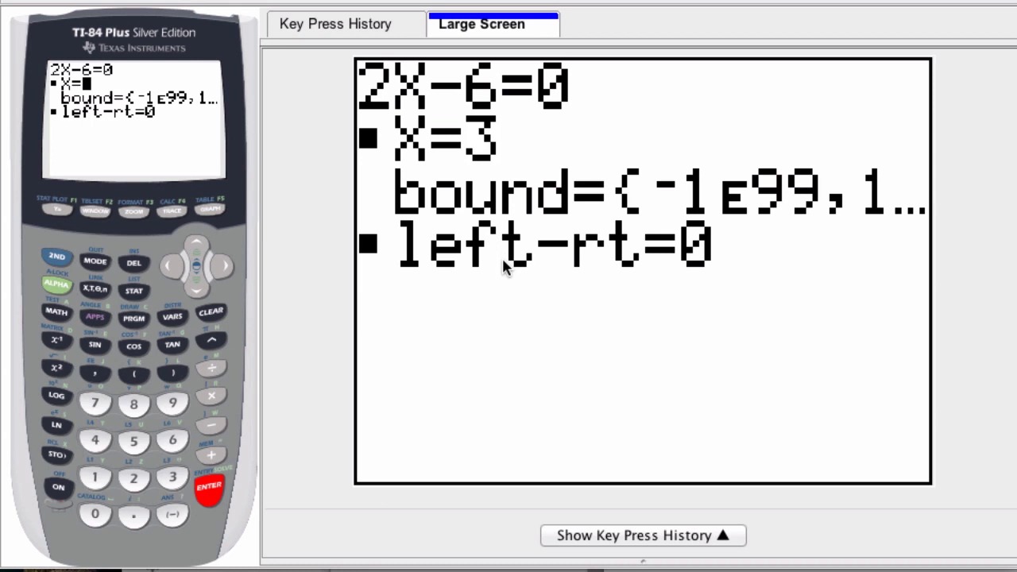
{"action": "left_click", "coordinate": [426, 96]}
{"action": "left_click", "coordinate": [545, 92]}
- Edit the equation's coefficient from 2 to 3, making 3X-6=0, and return to the variable screen
{"action": "left_click", "coordinate": [198, 250]}
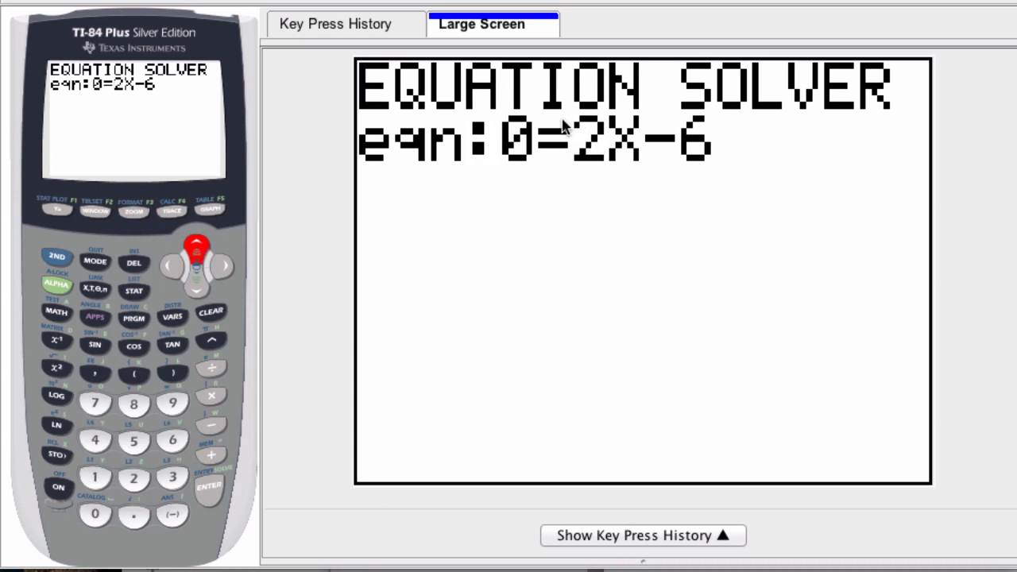
{"action": "left_click", "coordinate": [173, 479]}
{"action": "left_click", "coordinate": [210, 489]}
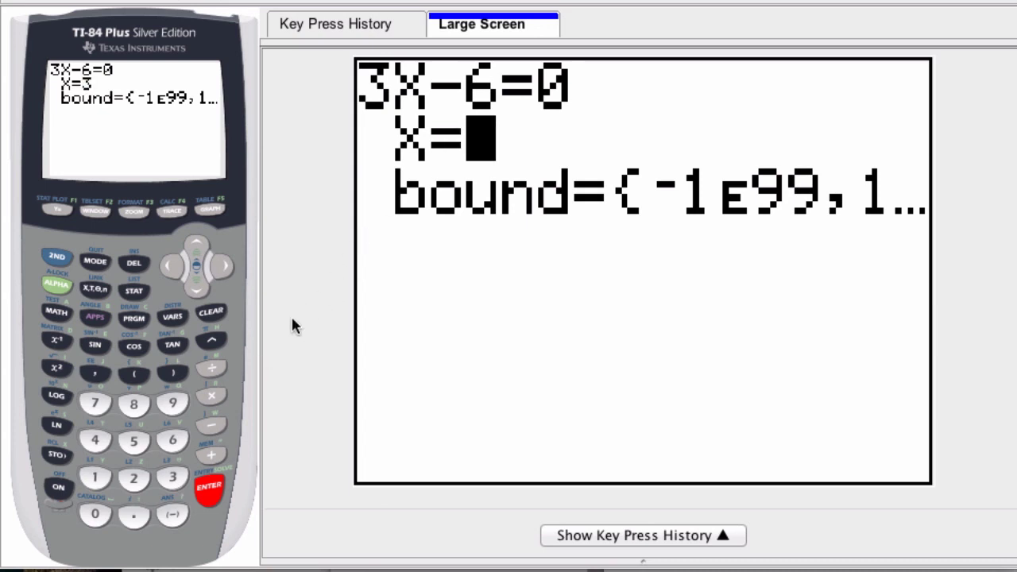
- Set the X guess to 4 and solve 3X-6=0, giving solved markers and left-rt=0
{"action": "left_click", "coordinate": [176, 476]}
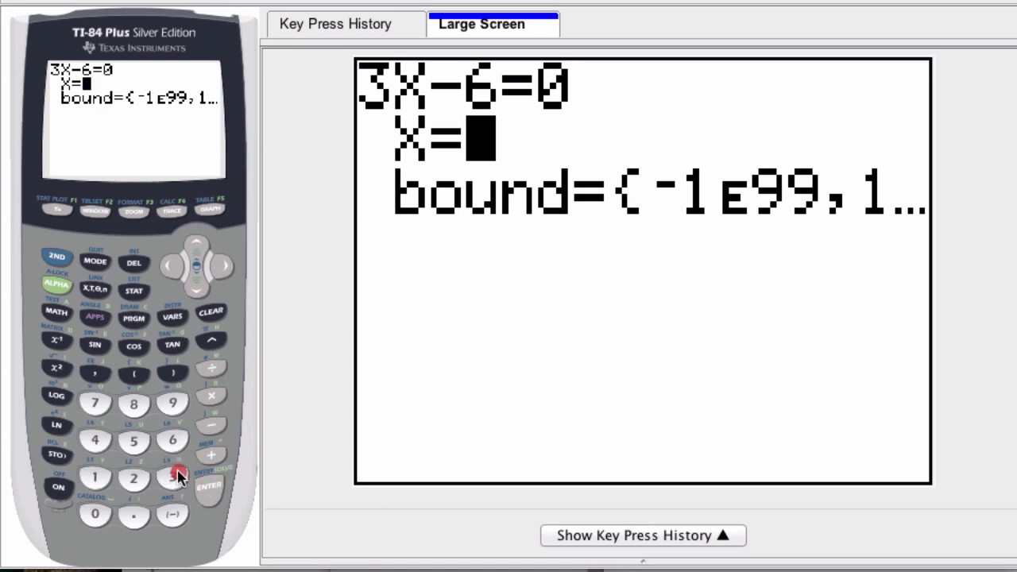
{"action": "left_click", "coordinate": [102, 447]}
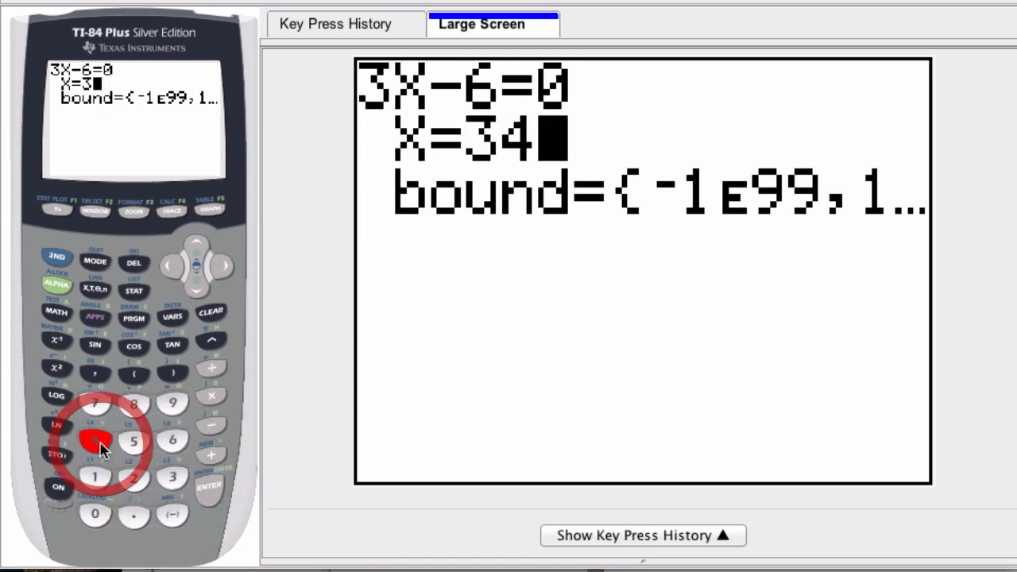
{"action": "left_click", "coordinate": [212, 315]}
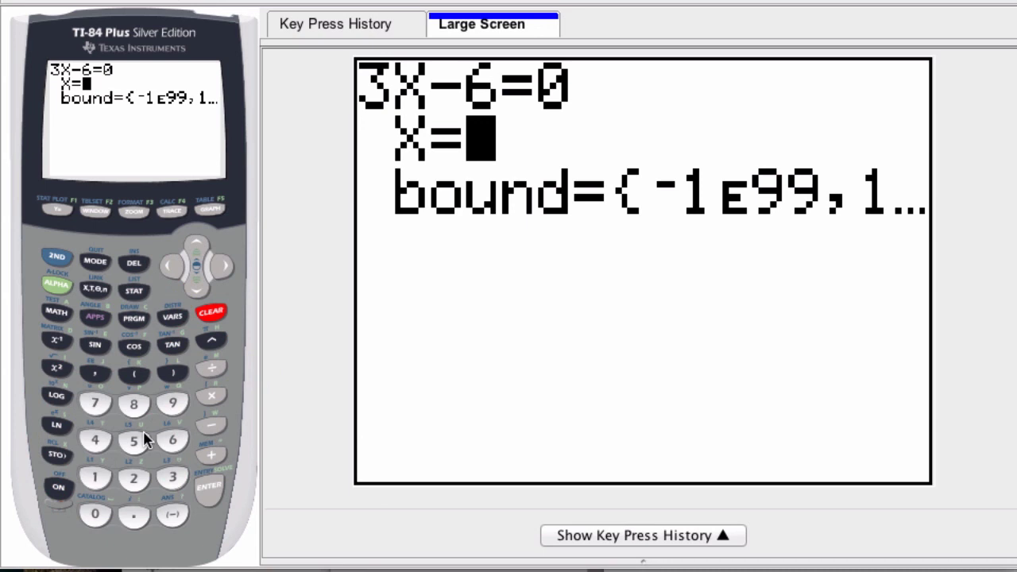
{"action": "left_click", "coordinate": [95, 441]}
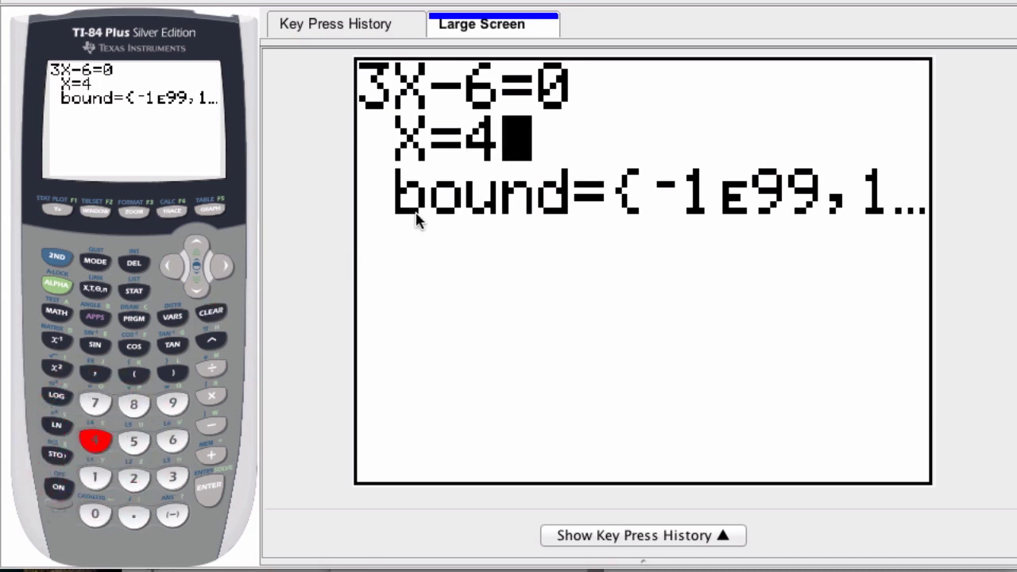
{"action": "left_click", "coordinate": [56, 284]}
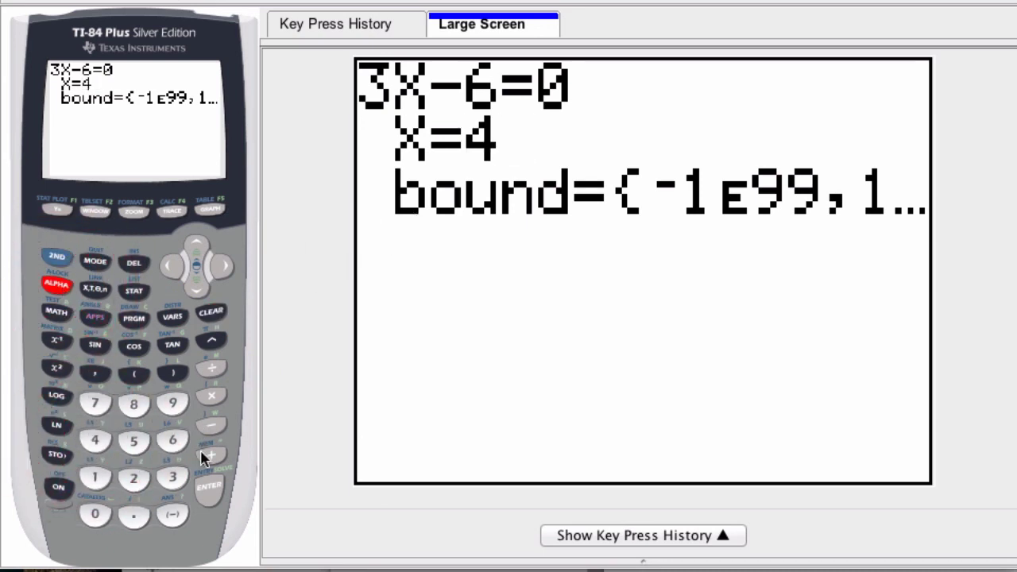
{"action": "left_click", "coordinate": [211, 490]}
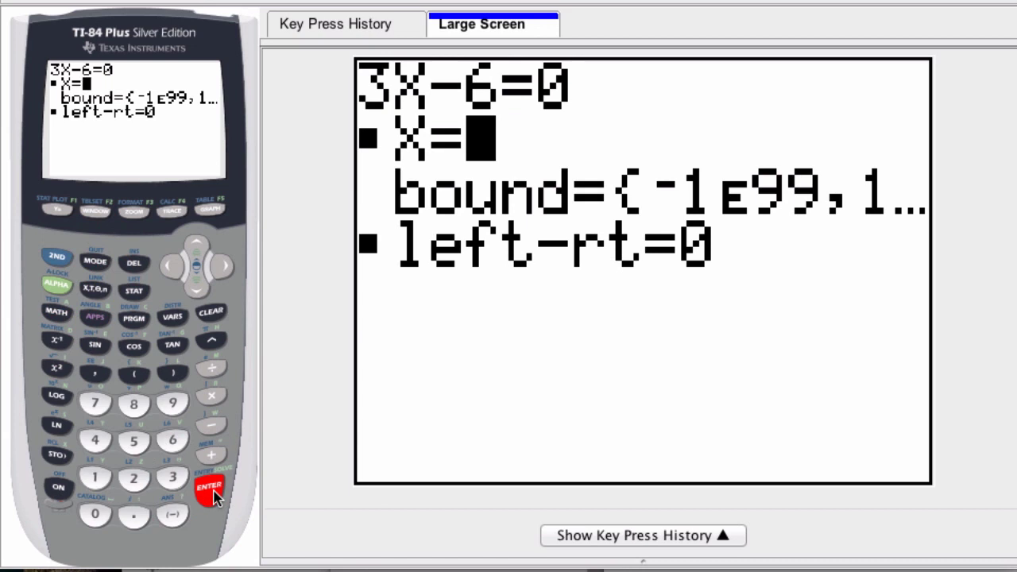